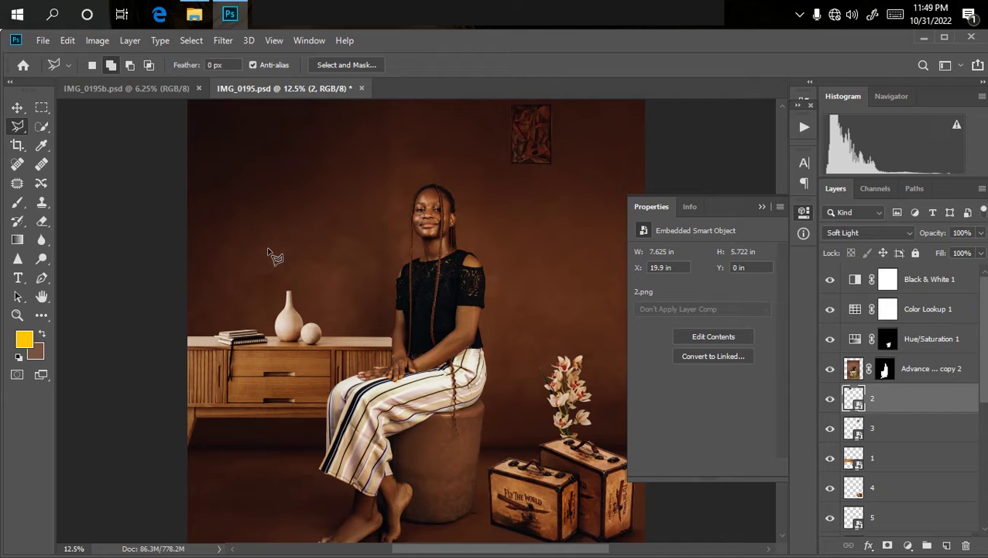
# - Check IMG_0195b.psd, then drag 'window frame 1' from the placement folder into the IMG_0195.psd composite
pyautogui.click(159, 87)
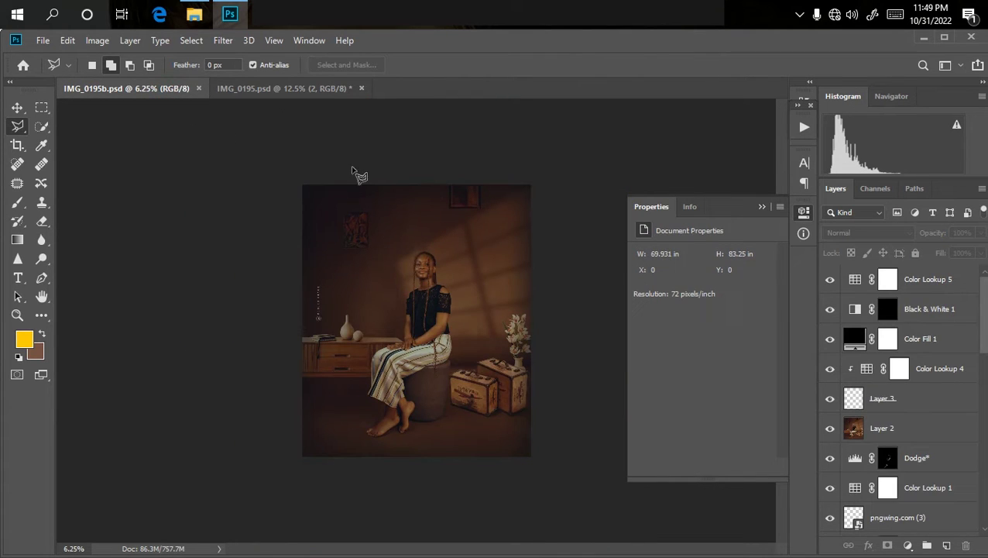
pyautogui.click(266, 91)
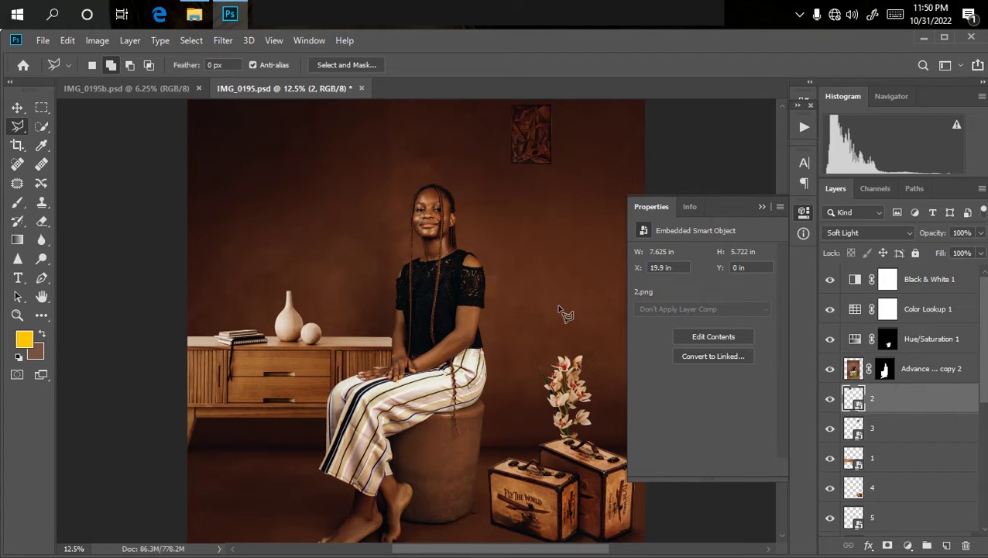
pyautogui.click(194, 14)
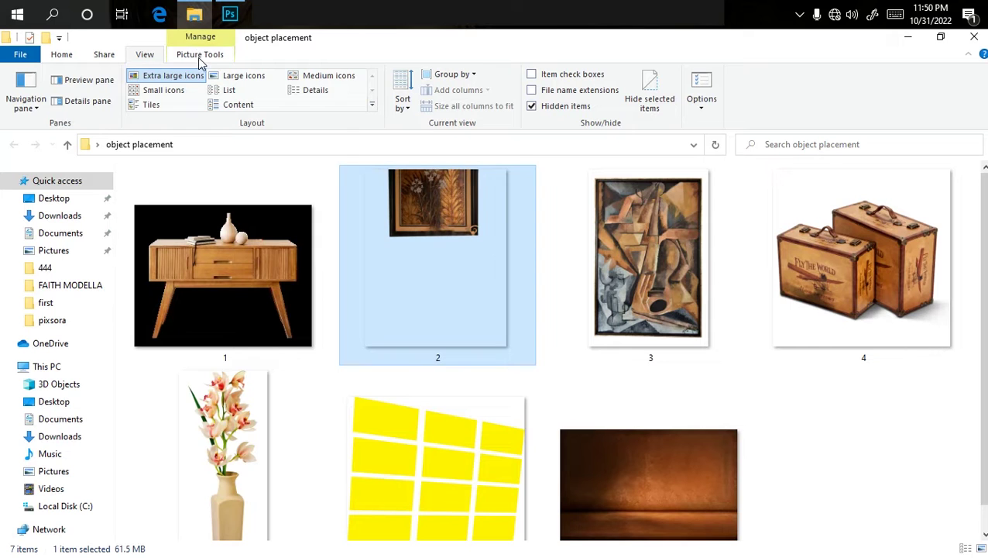
pyautogui.click(430, 474)
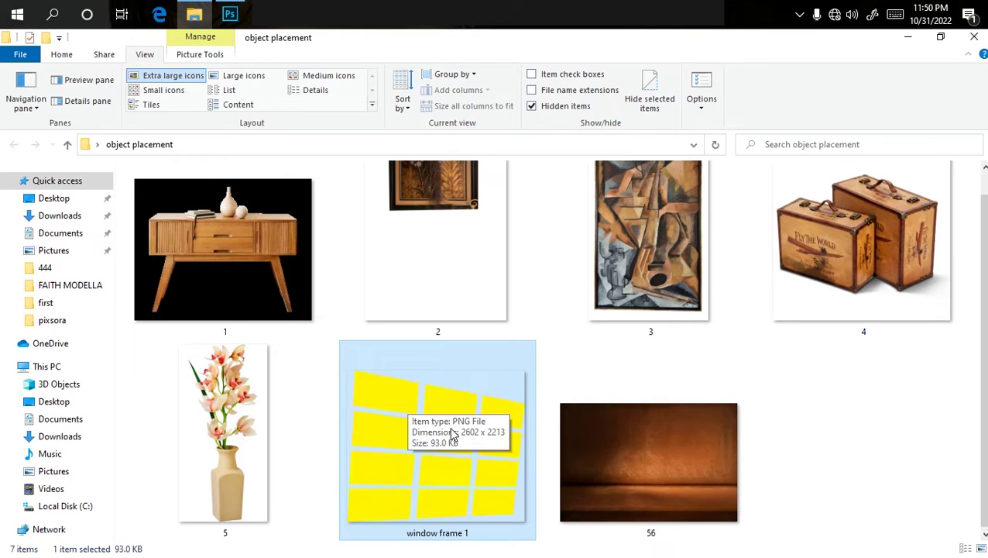
pyautogui.moveTo(469, 438); pyautogui.dragTo(412, 329)
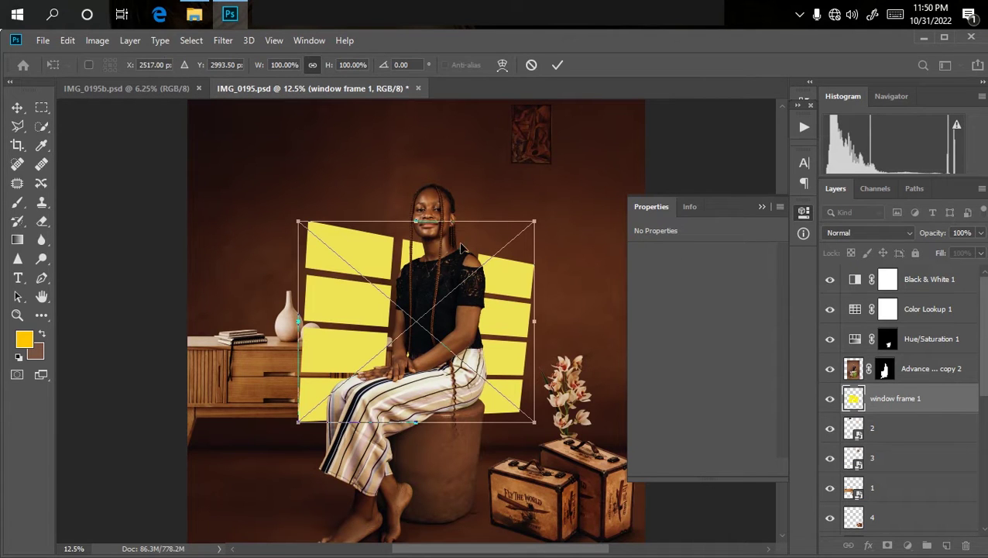
# - Scale the window frame to about 124%, tilt it about -13°, and position it upper right
pyautogui.moveTo(533, 222); pyautogui.dragTo(590, 174)
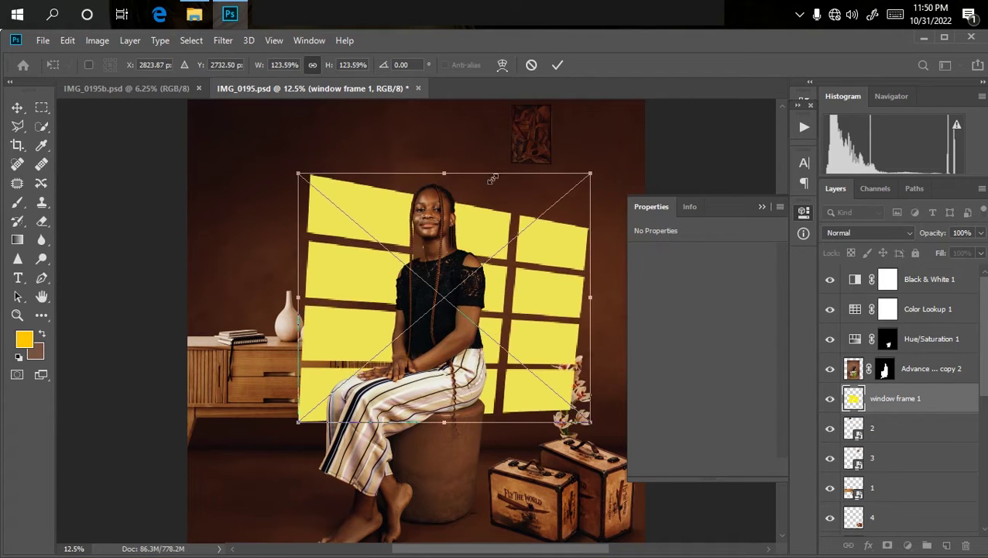
pyautogui.moveTo(280, 172); pyautogui.dragTo(330, 227)
pyautogui.moveTo(398, 332); pyautogui.dragTo(475, 232)
pyautogui.moveTo(348, 107); pyautogui.dragTo(334, 127)
pyautogui.moveTo(546, 327); pyautogui.dragTo(540, 229)
pyautogui.moveTo(481, 311); pyautogui.dragTo(472, 319)
pyautogui.press('Return')
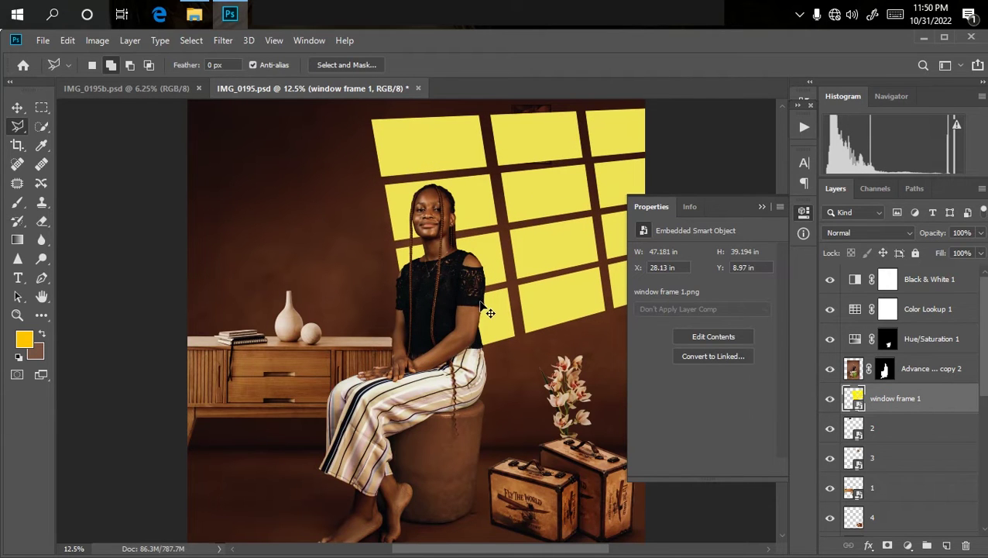
# - Stretch the window frame's left corners down and up across the back wall, and commit
pyautogui.hotkey('ctrl', 't')
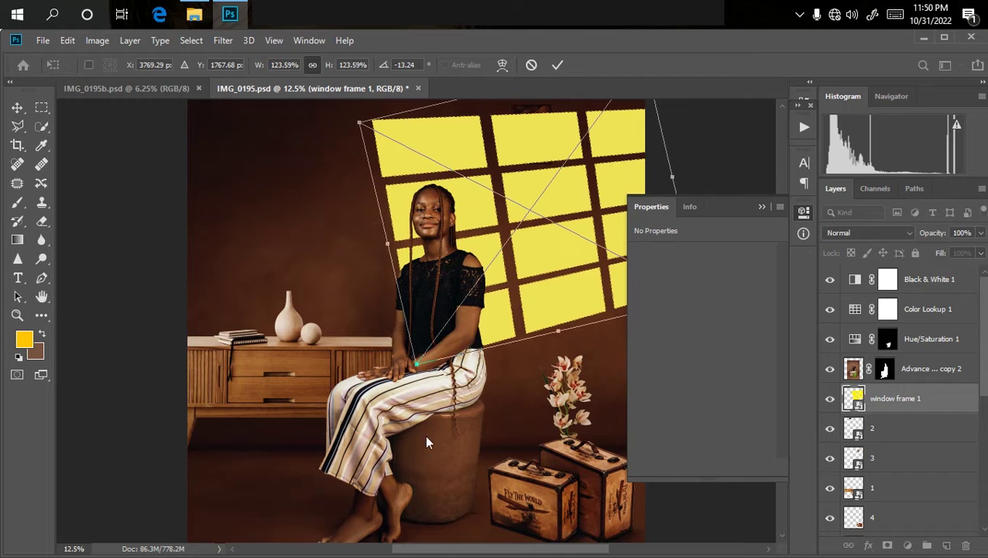
pyautogui.moveTo(416, 364); pyautogui.dragTo(409, 400)
pyautogui.moveTo(356, 126); pyautogui.dragTo(321, 117)
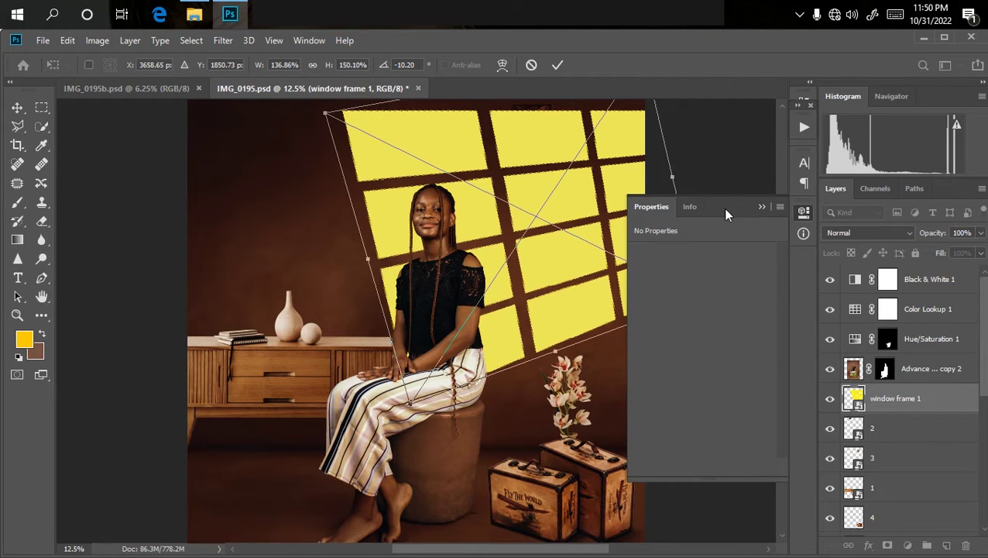
pyautogui.click(759, 208)
pyautogui.press('Return')
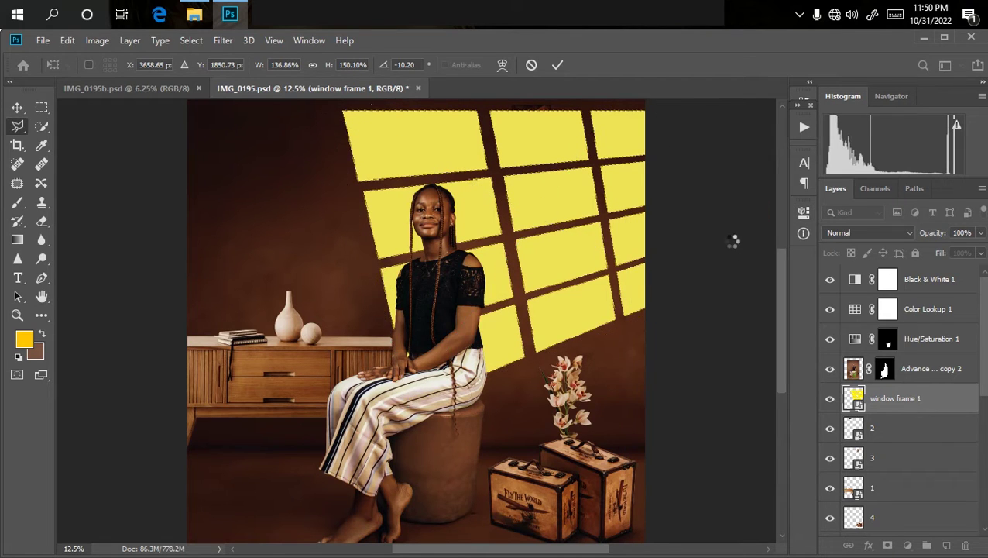
pyautogui.hotkey('ctrl', '-')
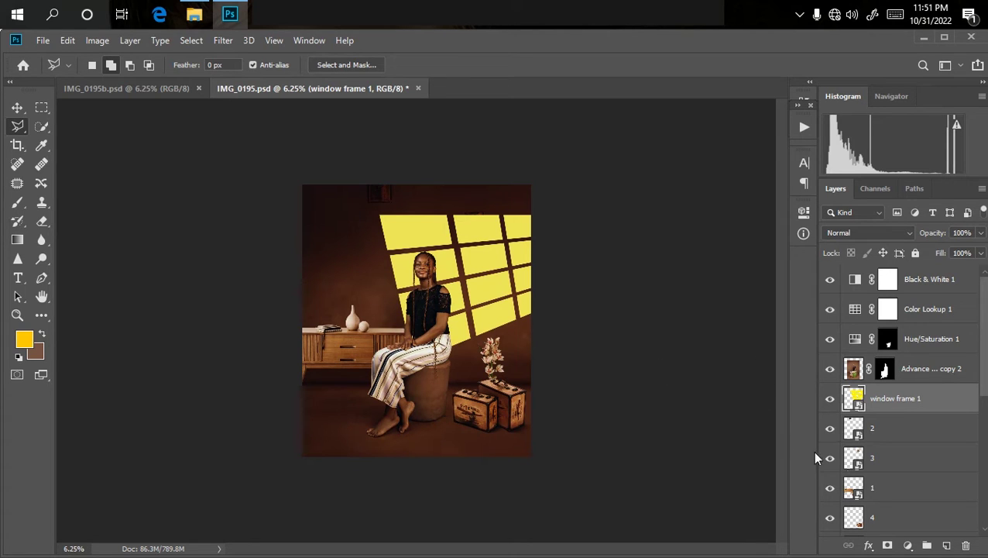
# - Load the window frame 1 layer's pane shapes as a selection and hide the yellow frame layer
pyautogui.keyDown('ctrl'); pyautogui.click(854, 398); pyautogui.keyUp('ctrl')
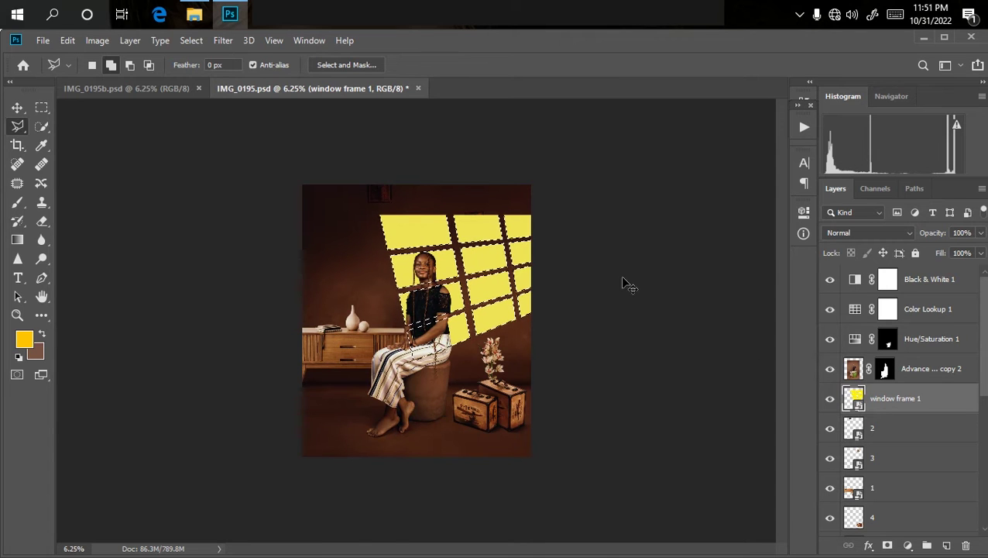
pyautogui.hotkey('ctrl', '+')
pyautogui.hotkey('ctrl', '+')
pyautogui.hotkey('ctrl', '-')
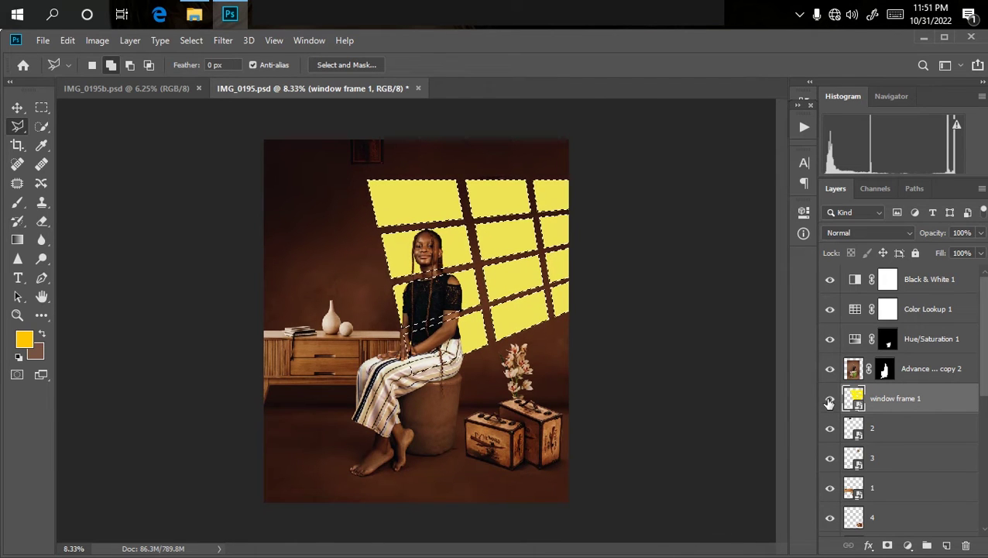
pyautogui.click(830, 400)
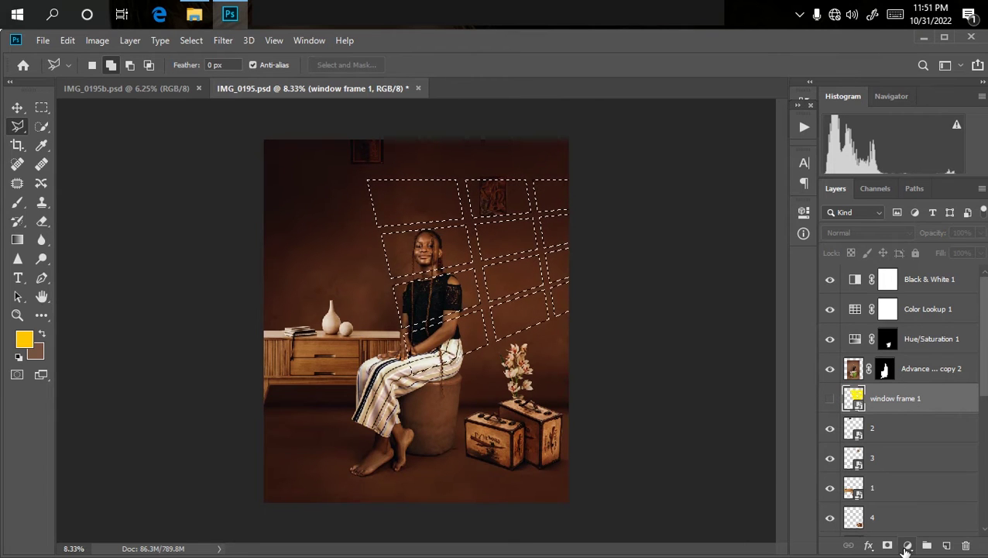
pyautogui.click(907, 546)
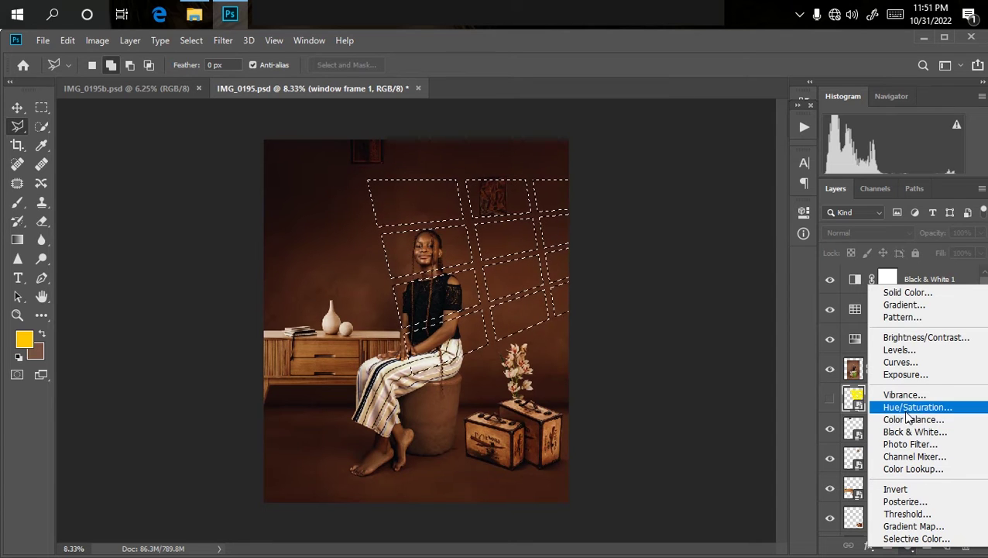
# - Add a Curves 1 layer masked to the panes and raise the RGB curve to brighten the wall
pyautogui.click(897, 362)
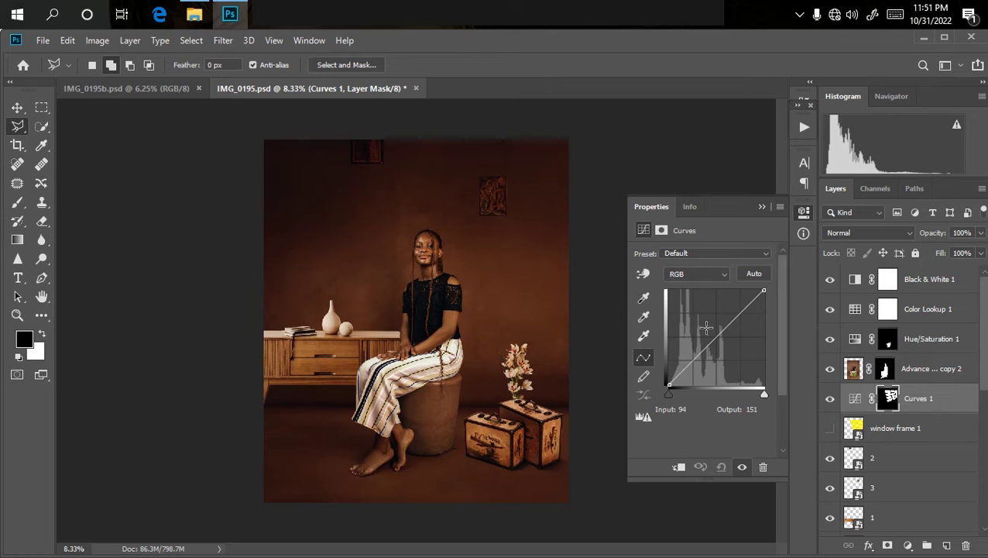
pyautogui.moveTo(708, 345); pyautogui.dragTo(708, 331)
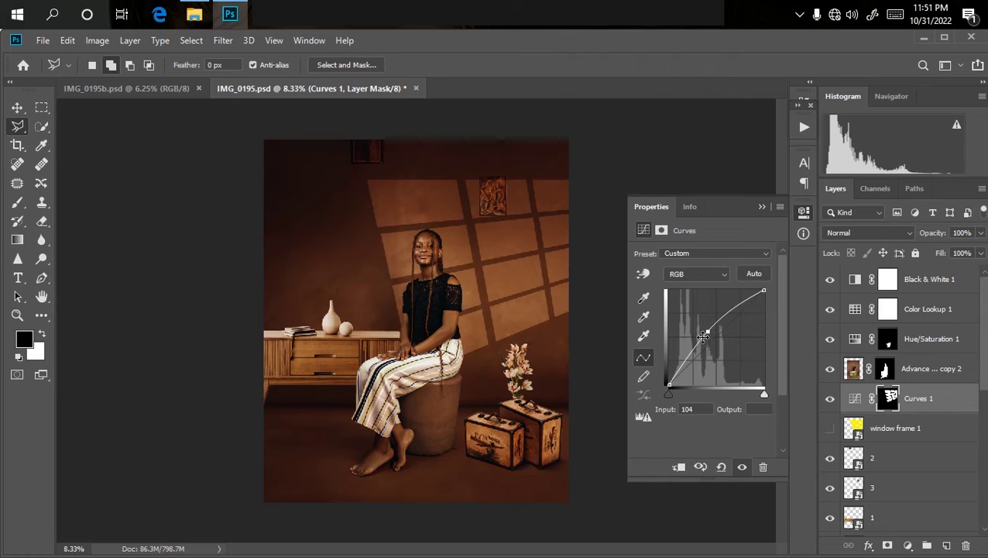
pyautogui.press('Return')
# - Apply a 38.7-pixel Gaussian Blur to the Curves 1 mask to soften the window light
pyautogui.click(223, 42)
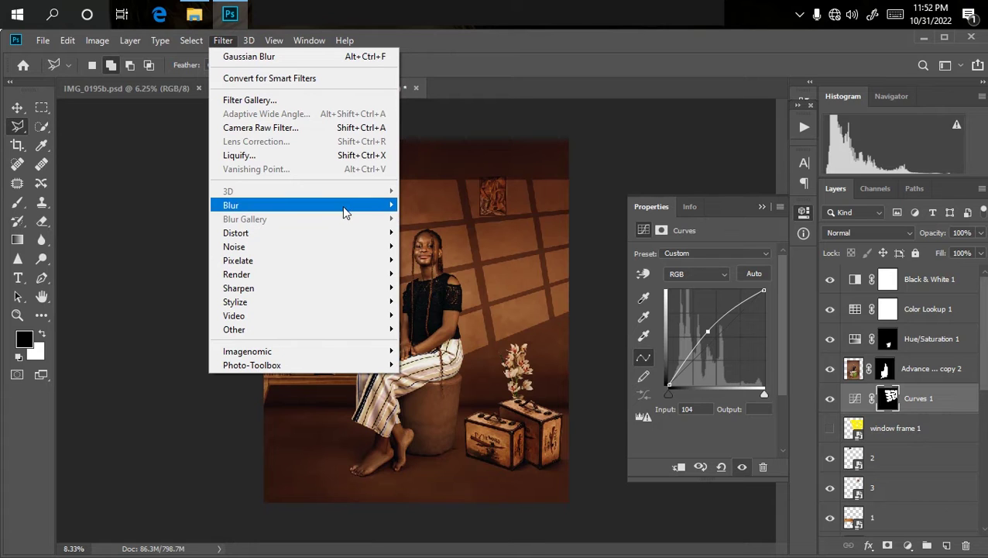
pyautogui.moveTo(348, 208)
pyautogui.click(428, 260)
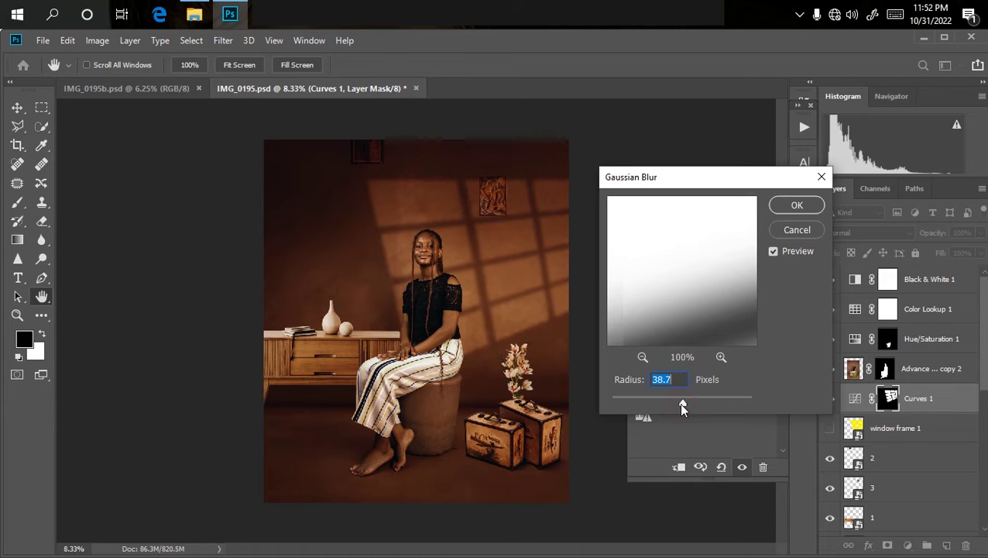
pyautogui.press('Return')
pyautogui.hotkey('ctrl', '+')
pyautogui.hotkey('ctrl', '+')
pyautogui.hotkey('ctrl', '+')
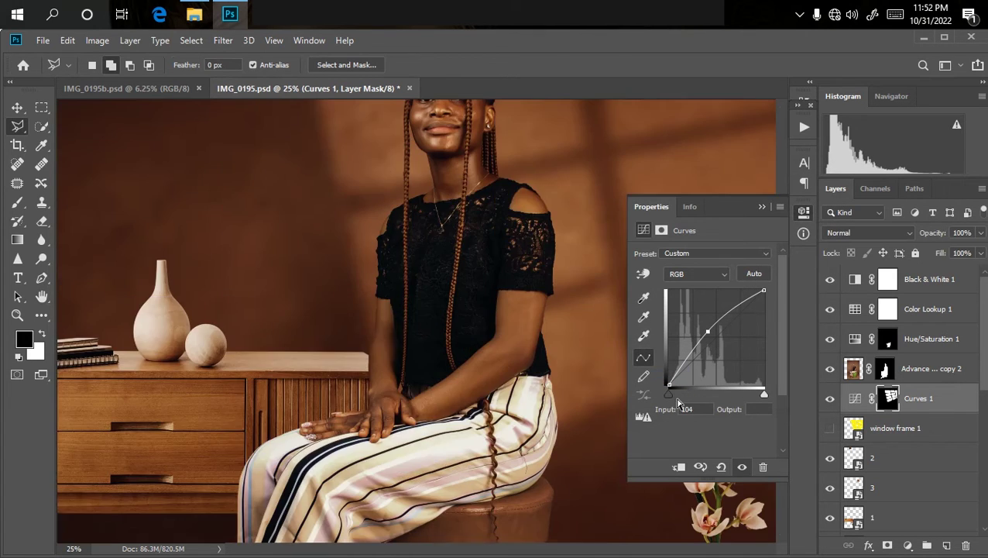
pyautogui.hotkey('ctrl', '-')
pyautogui.hotkey('ctrl', '-')
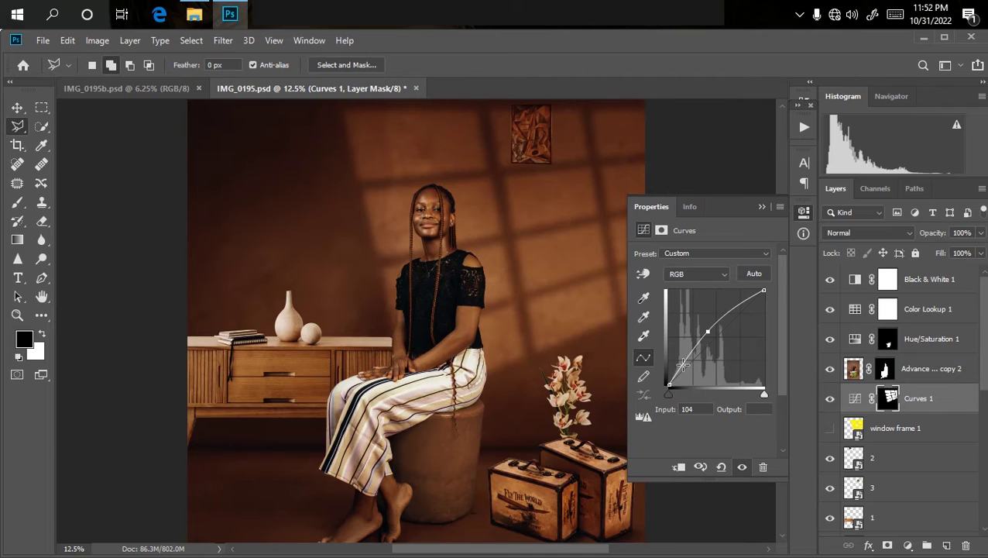
pyautogui.hotkey('ctrl', '-')
pyautogui.hotkey('ctrl', '-')
pyautogui.hotkey('ctrl', '+')
pyautogui.hotkey('ctrl', '+')
pyautogui.hotkey('ctrl', '-')
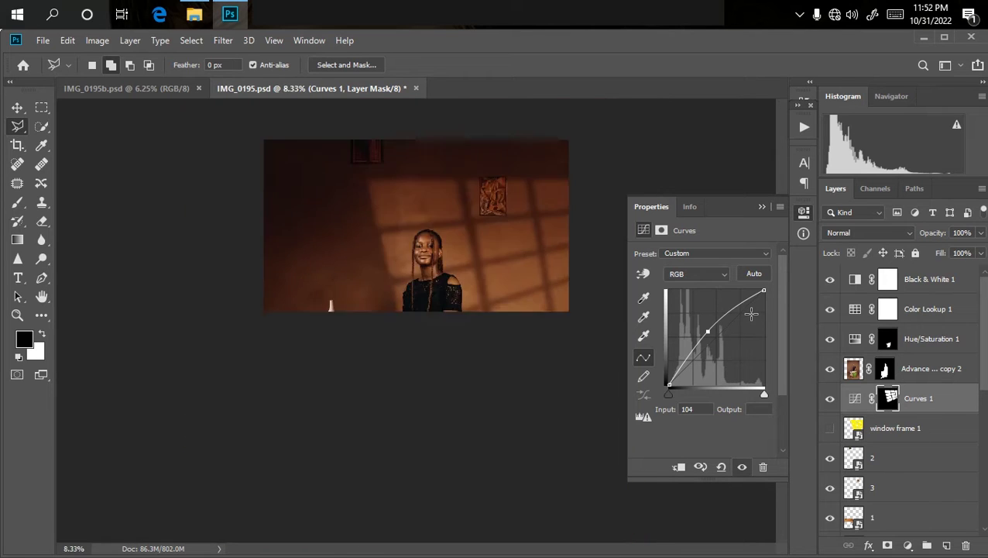
pyautogui.hotkey('ctrl', '-')
pyautogui.hotkey('ctrl', '+')
pyautogui.hotkey('ctrl', '+')
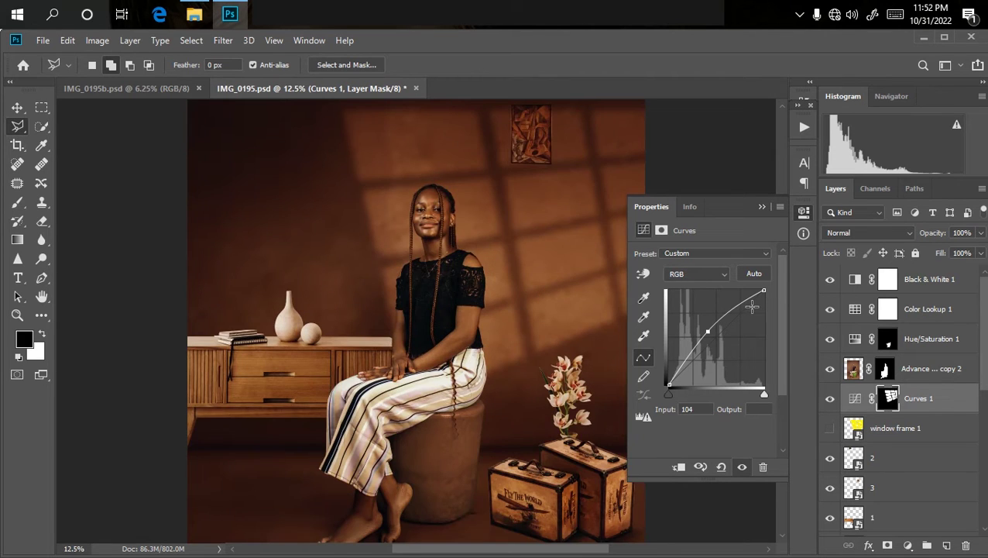
pyautogui.hotkey('ctrl', '-')
pyautogui.hotkey('ctrl', '-')
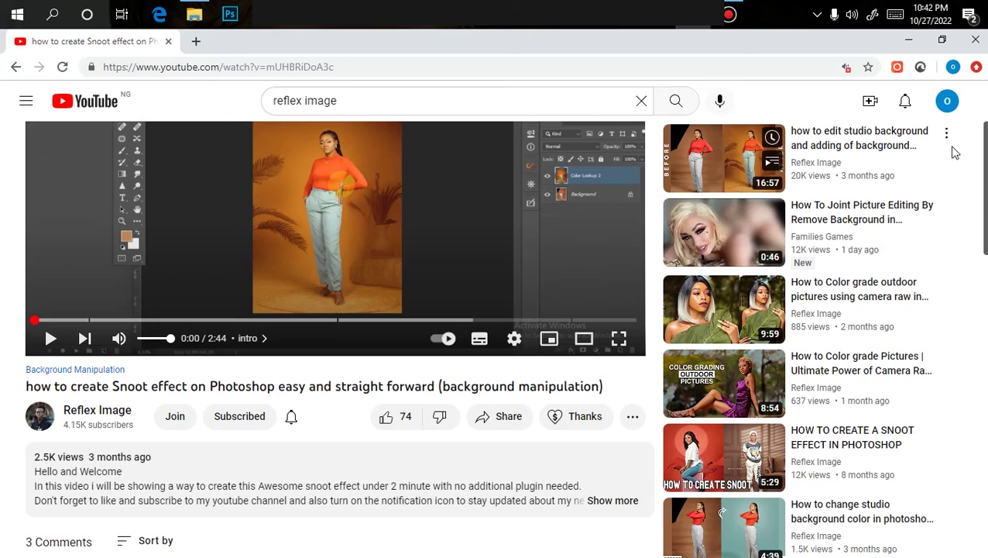
# - Open the Super Thanks dialog offering an NGN 200.00 contribution to the snoot tutorial's channel
pyautogui.scroll(2, 495, 325)
pyautogui.scroll(-1, 496, 325)
pyautogui.scroll(2, 496, 326)
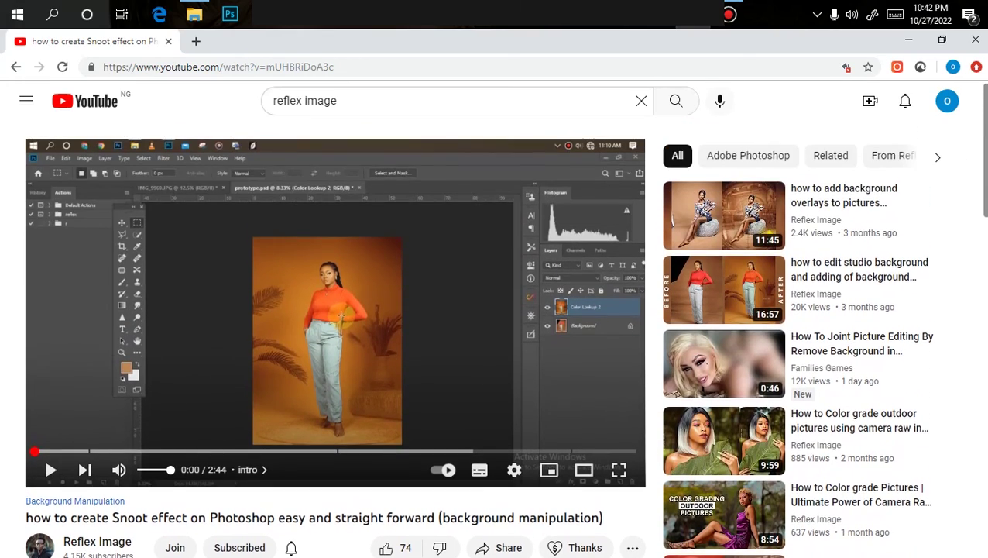
pyautogui.scroll(-2, 496, 325)
pyautogui.scroll(2, 883, 217)
pyautogui.scroll(-2, 496, 310)
pyautogui.scroll(1, 288, 288)
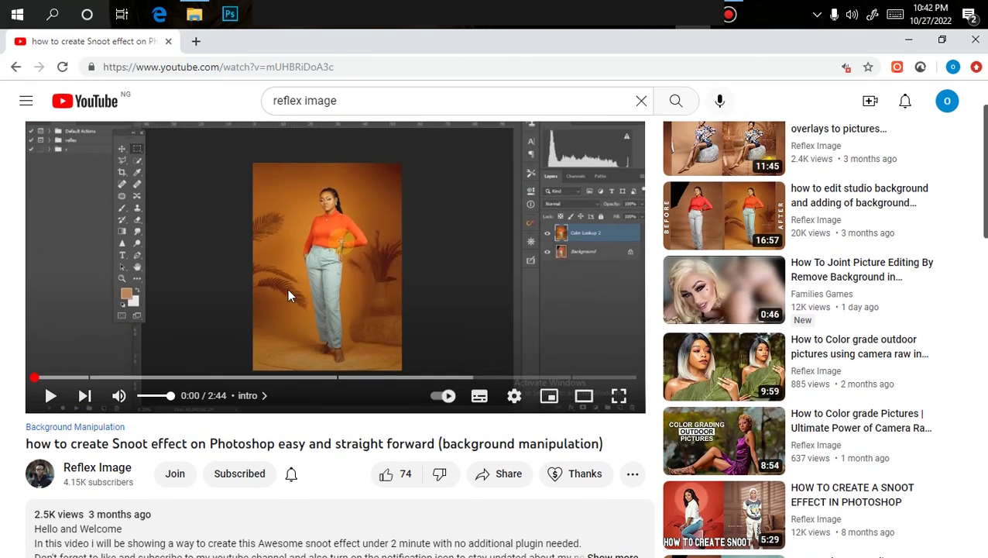
pyautogui.click(600, 474)
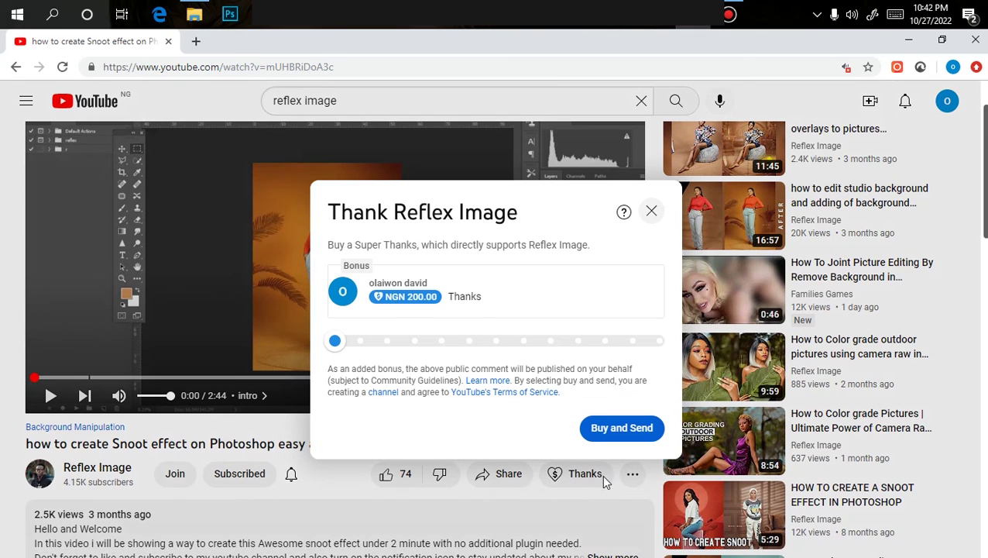